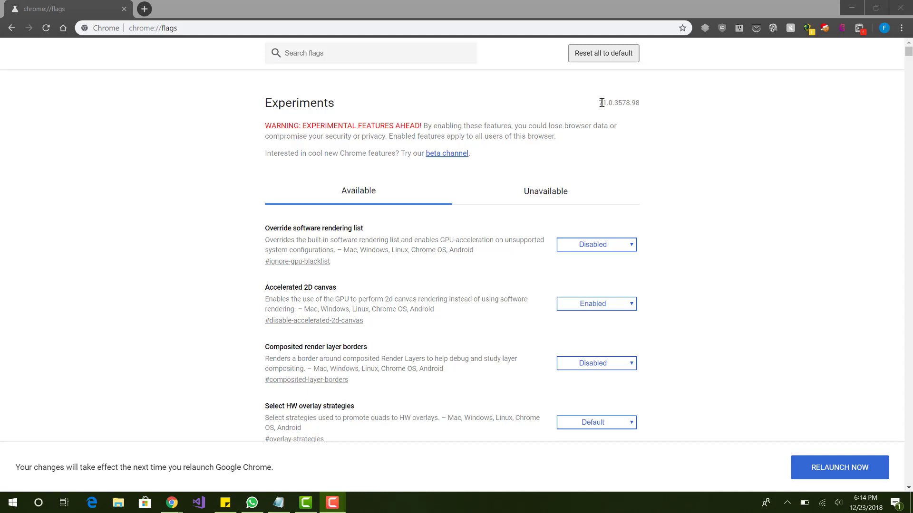
- Bring the Chrome flags page to the front and check its page address
left_click(494, 90)
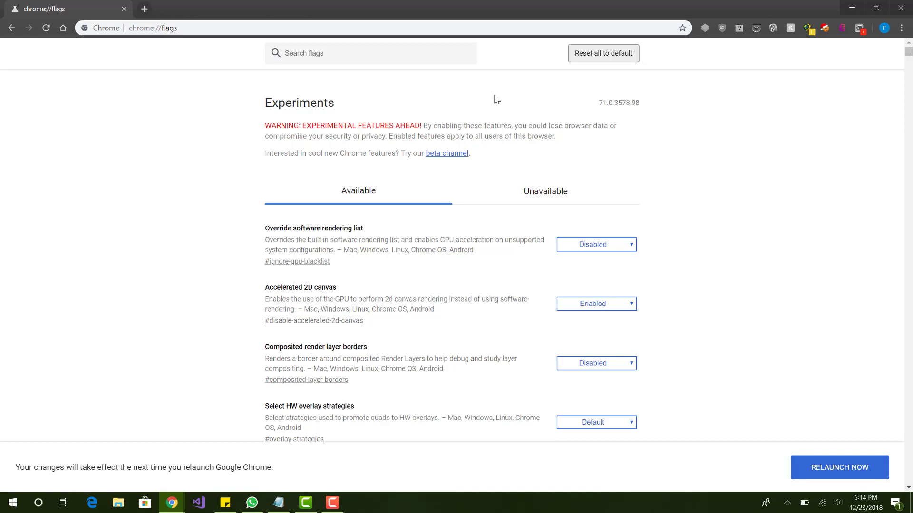
left_click(332, 55)
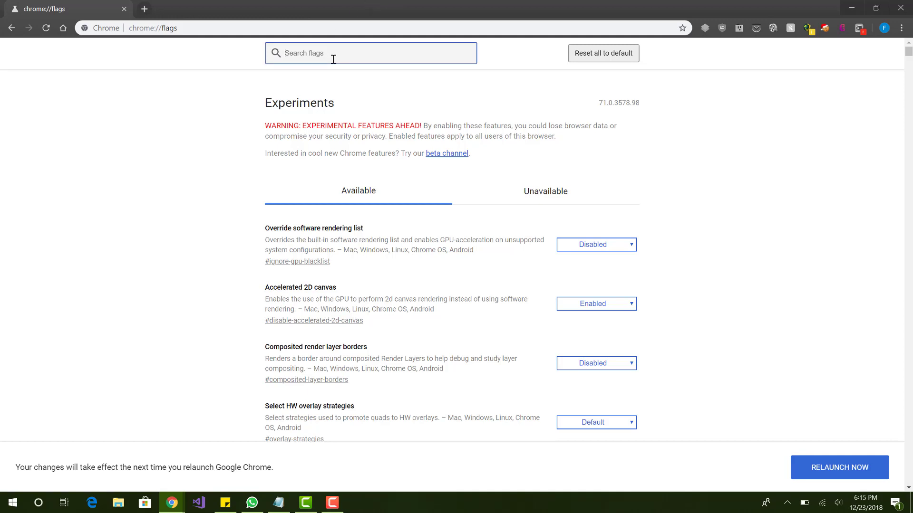
left_click_drag(129, 29, 189, 30)
left_click(203, 67)
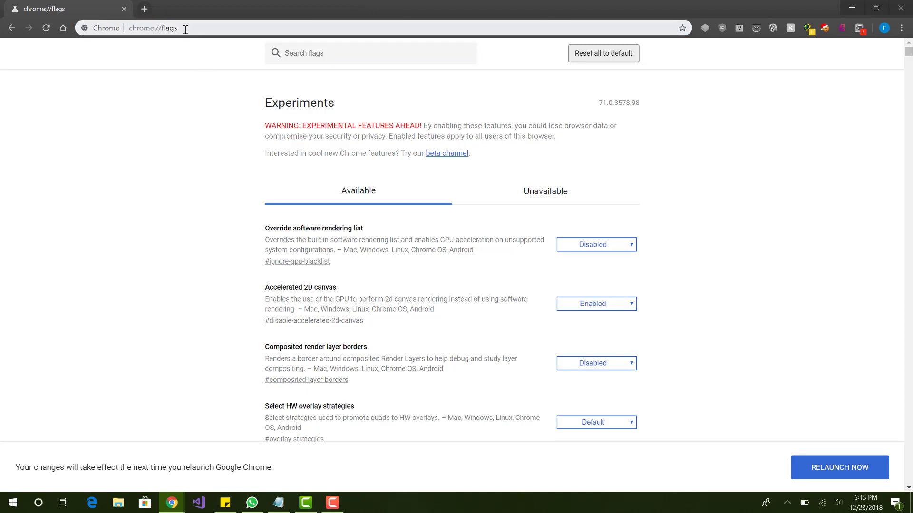
left_click(185, 28)
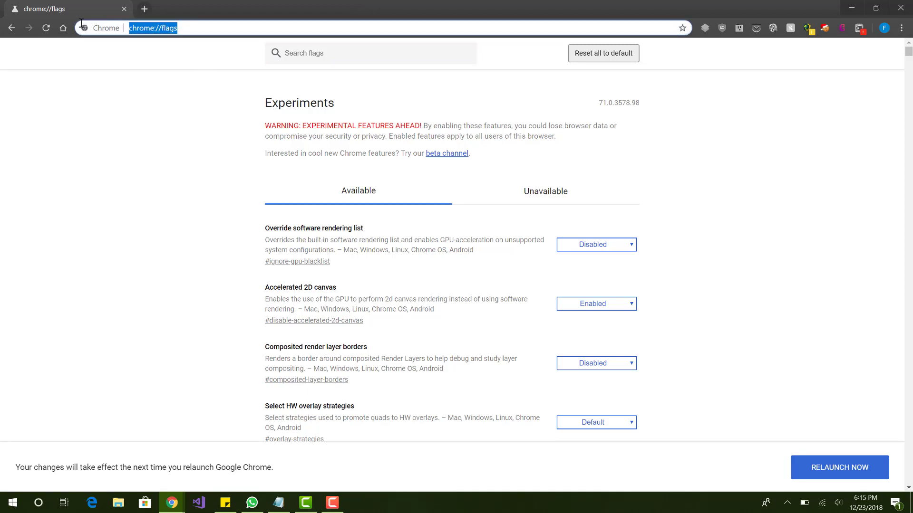
left_click(210, 97)
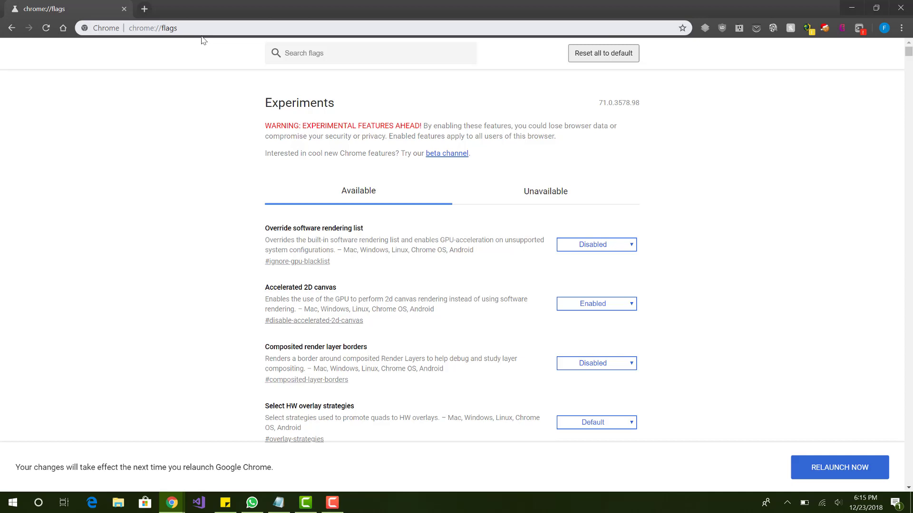
left_click(303, 57)
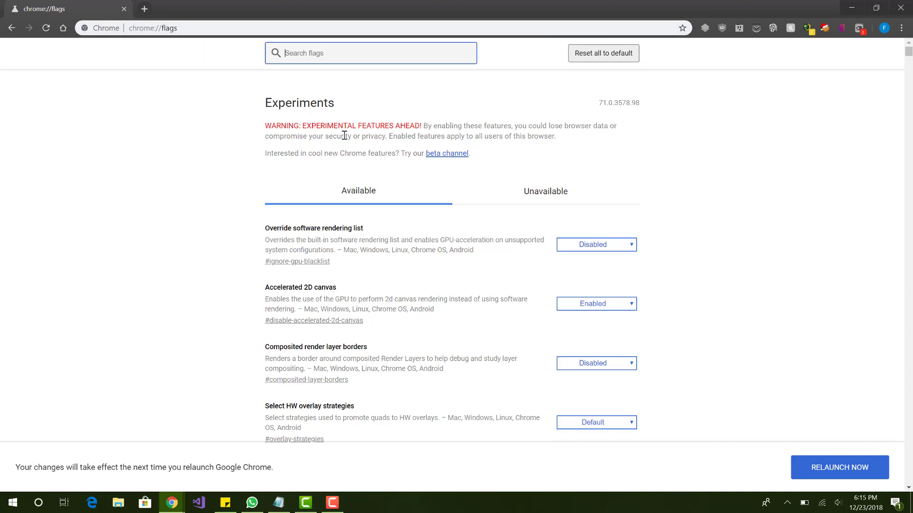
left_click(345, 136)
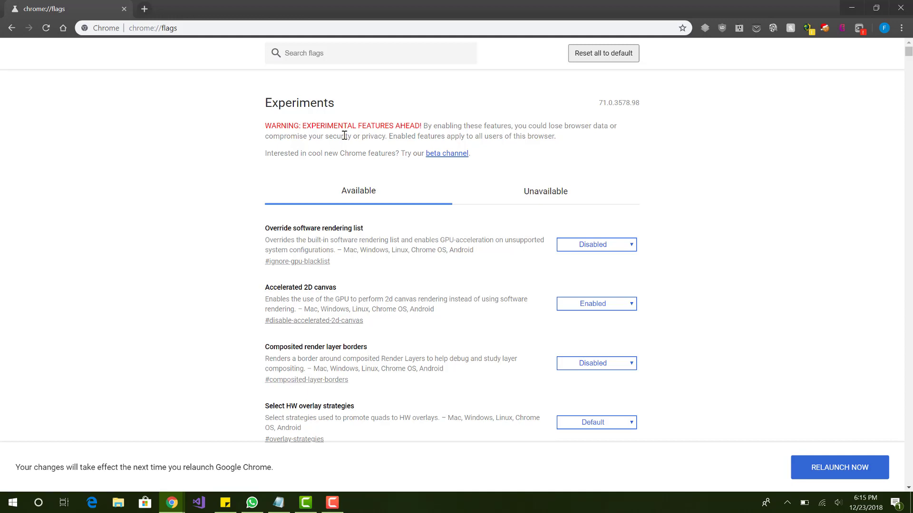
- Filter the experiment flags with the search term 'enable simple'
left_click(349, 59)
type("ena")
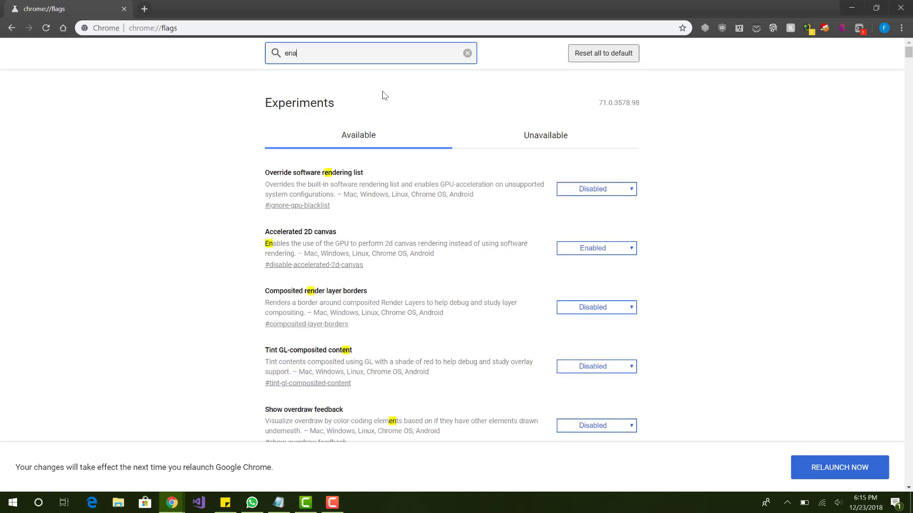
type("ble simu")
key("BackSpace")
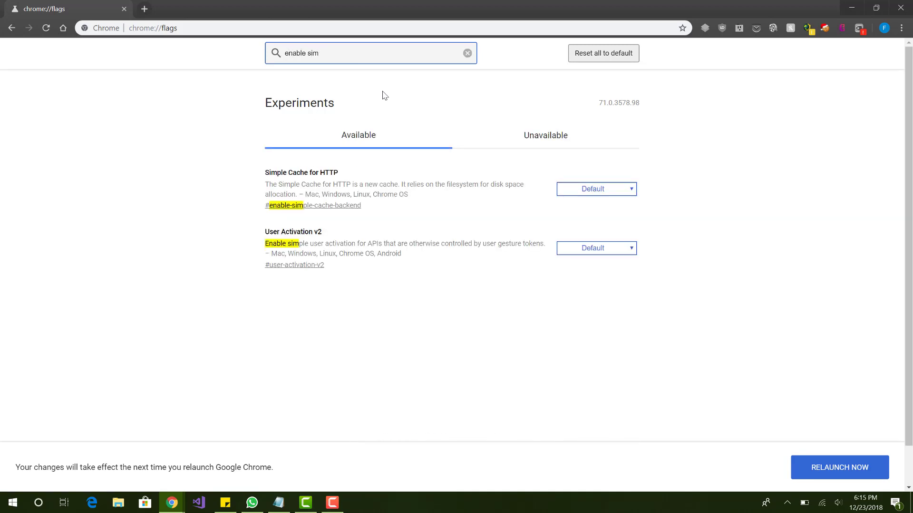
type("ple cache")
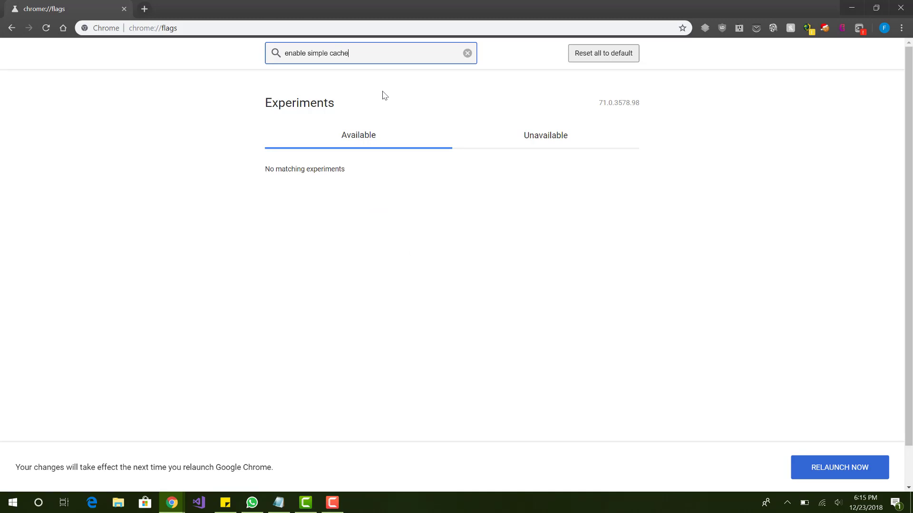
key("BackSpace")
key("BackSpace")
key("BackSpace")
key("BackSpace")
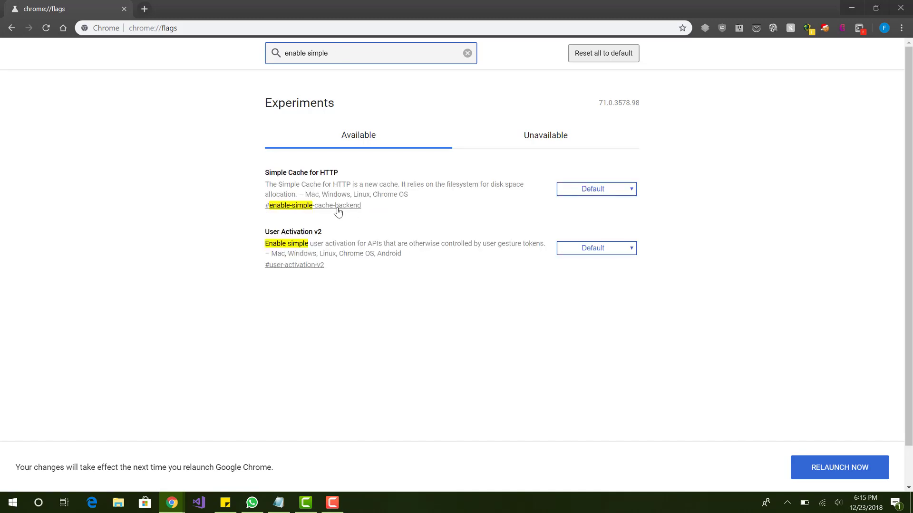
left_click(388, 209)
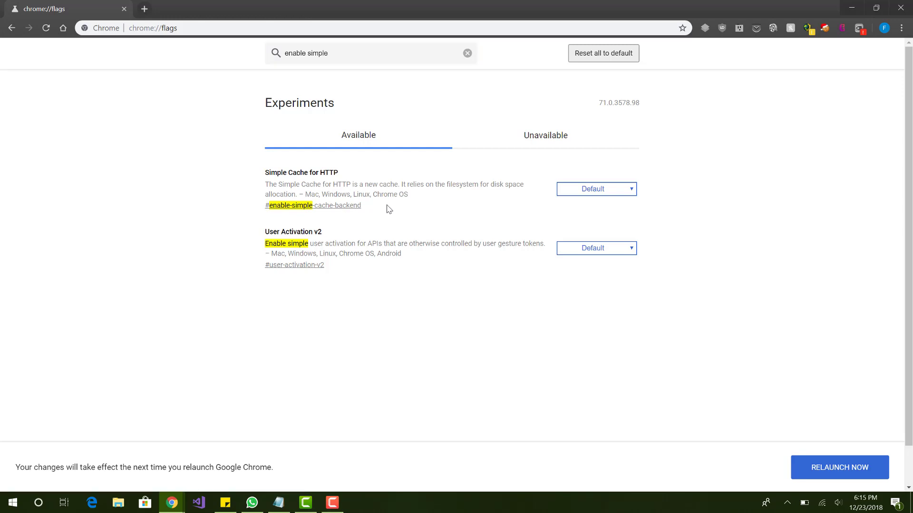
- Review the Simple Cache for HTTP choices twice, leaving it at Default
left_click(605, 194)
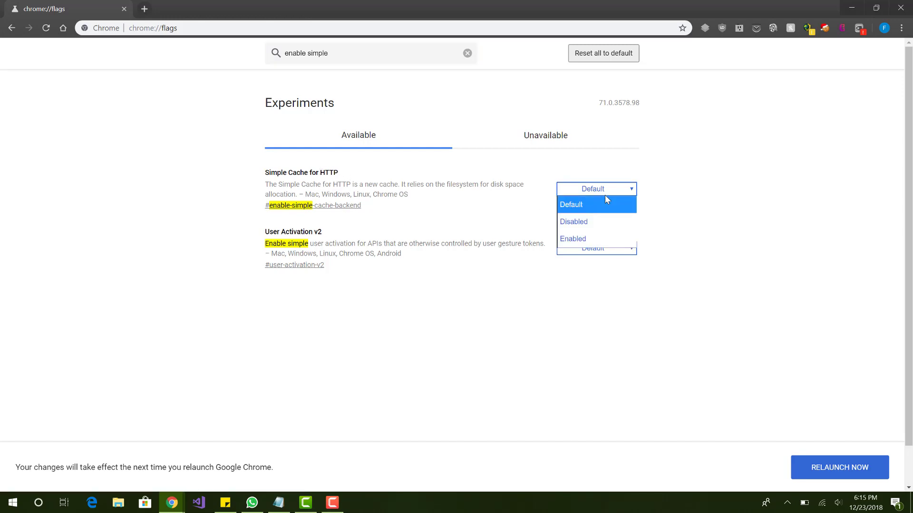
left_click(537, 218)
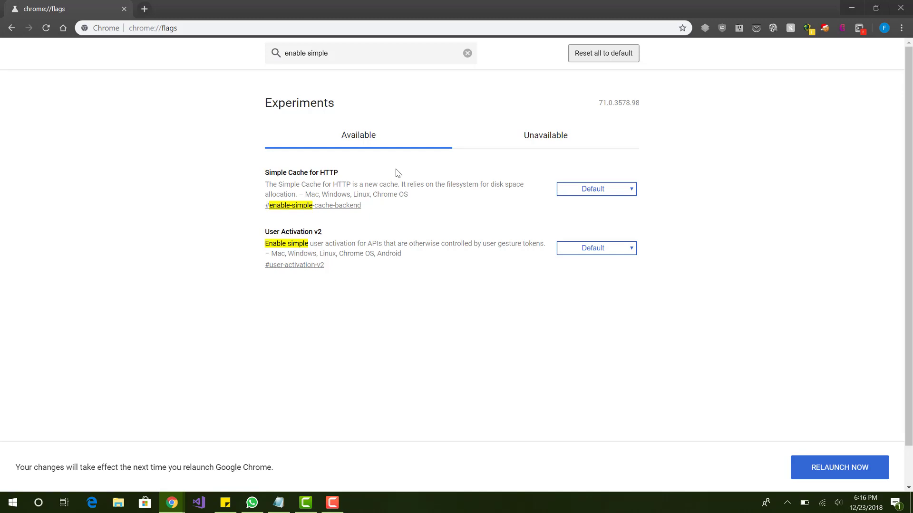
left_click(595, 193)
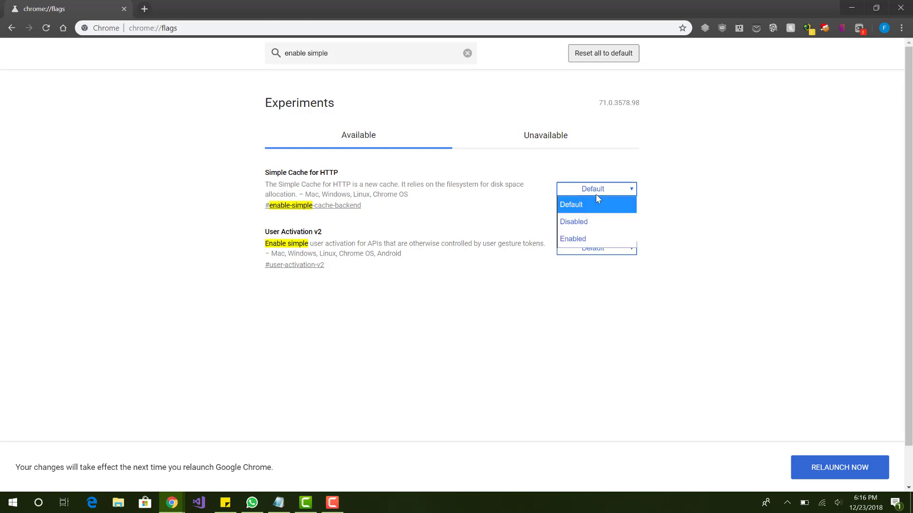
left_click(696, 204)
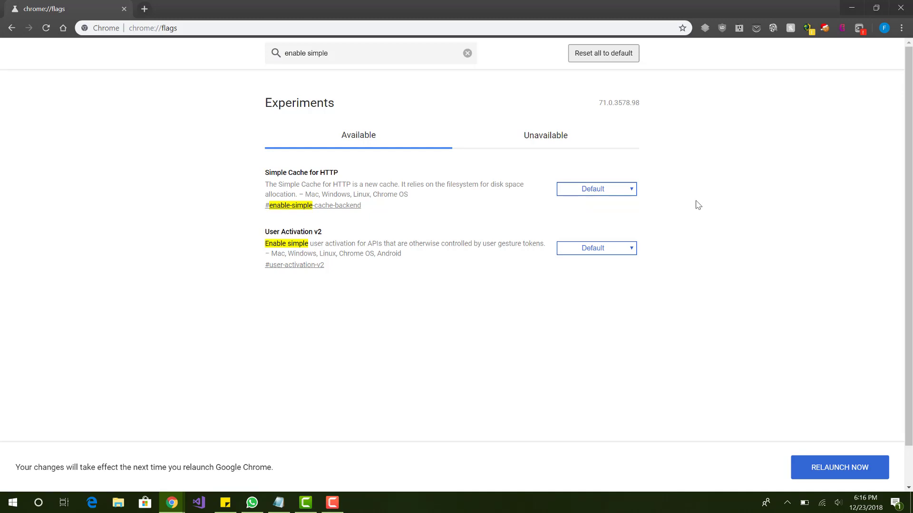
- Replace the flag search term with 'scroll prediction', correcting the misspelled word
left_click(408, 57)
key("ctrl+a")
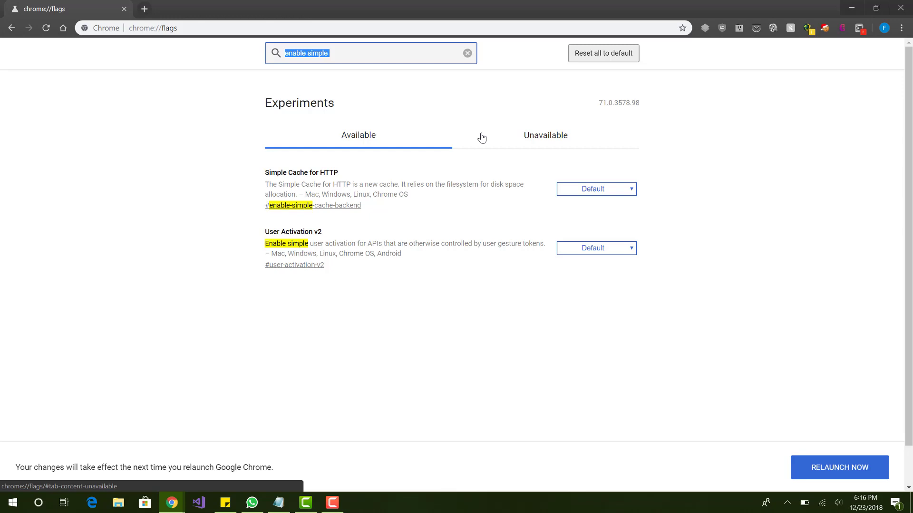
type("scroll ")
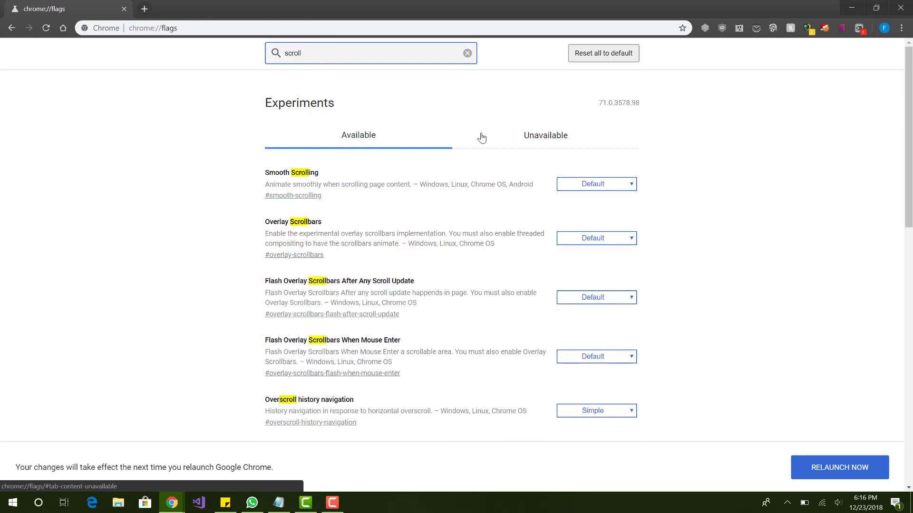
type("pred")
key("ctrl+shift+Left")
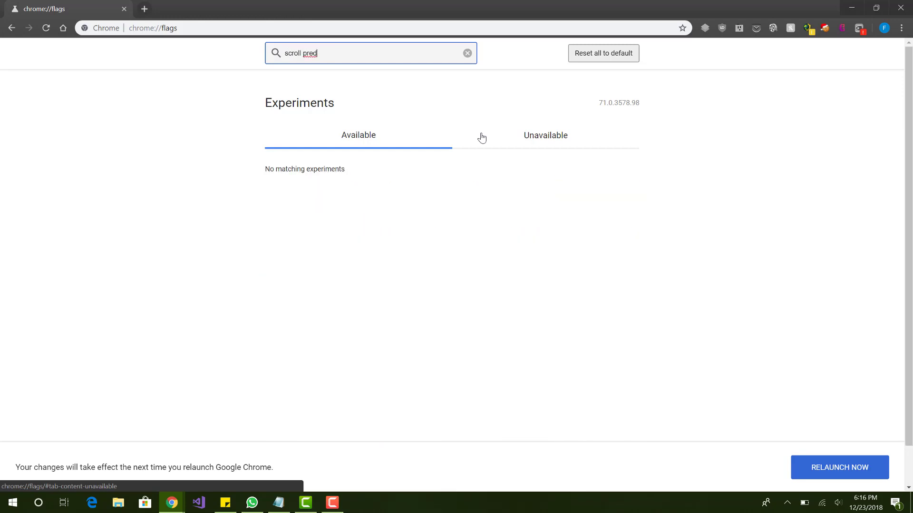
type("predc")
key("ctrl+shift+Left")
type("prediction")
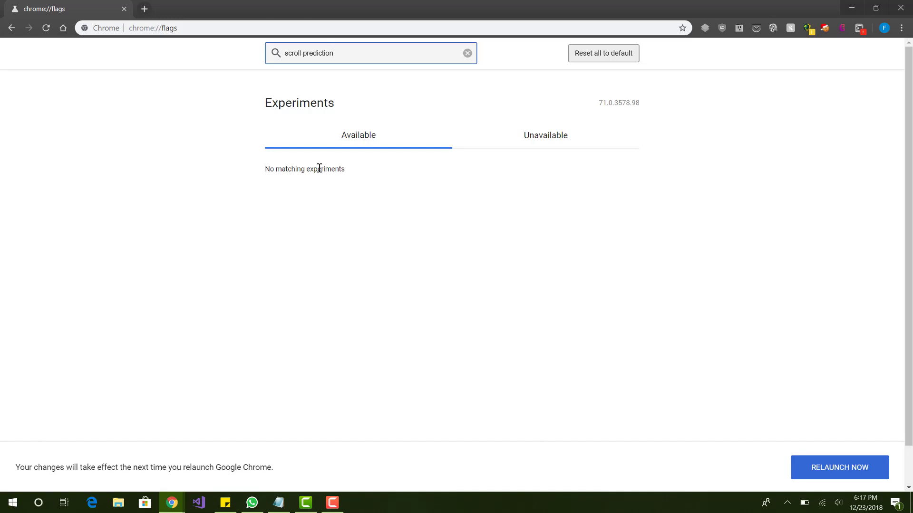
triple_click(358, 53)
type("answers")
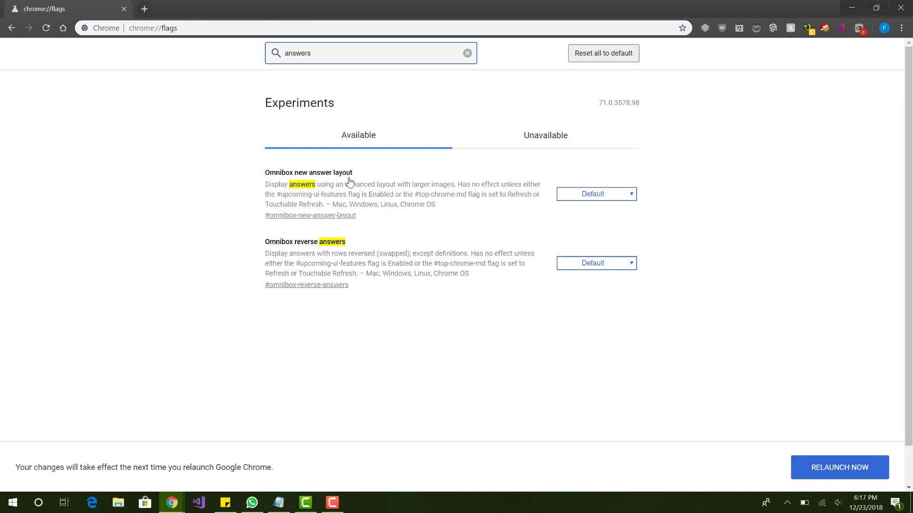
left_click(601, 198)
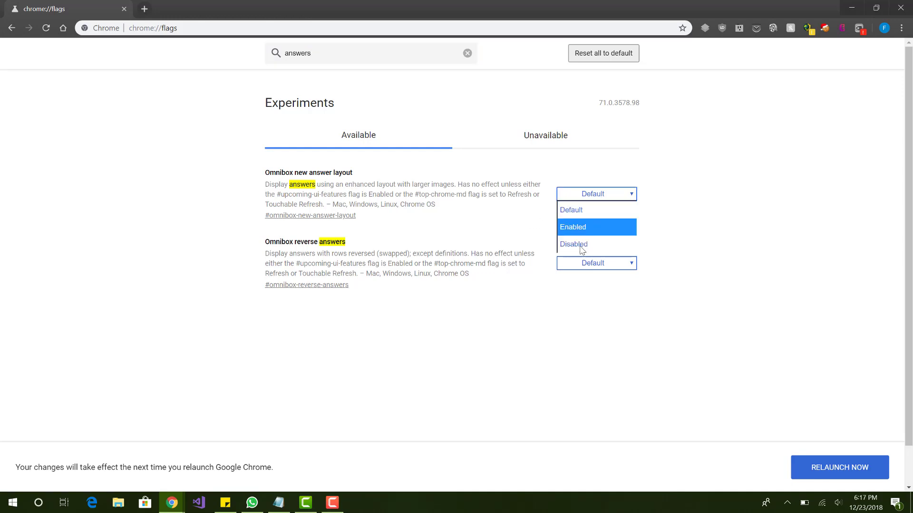
left_click(473, 203)
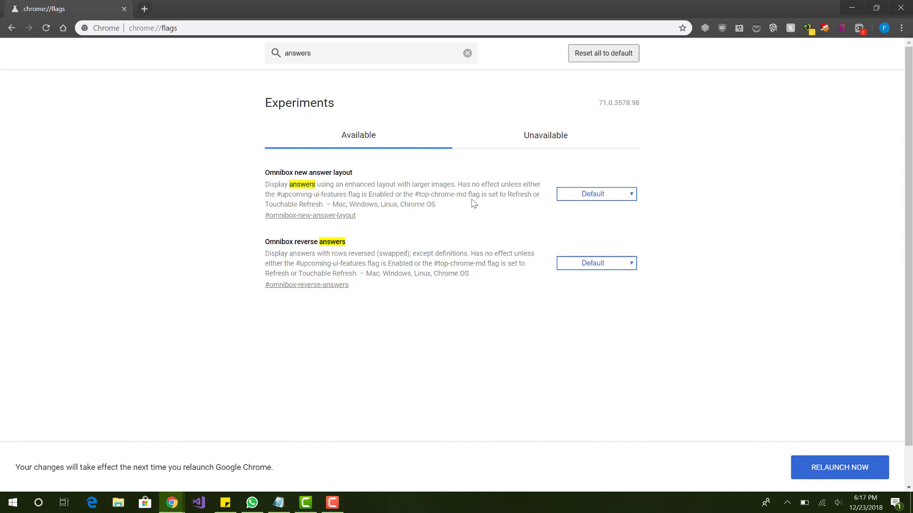
left_click(565, 197)
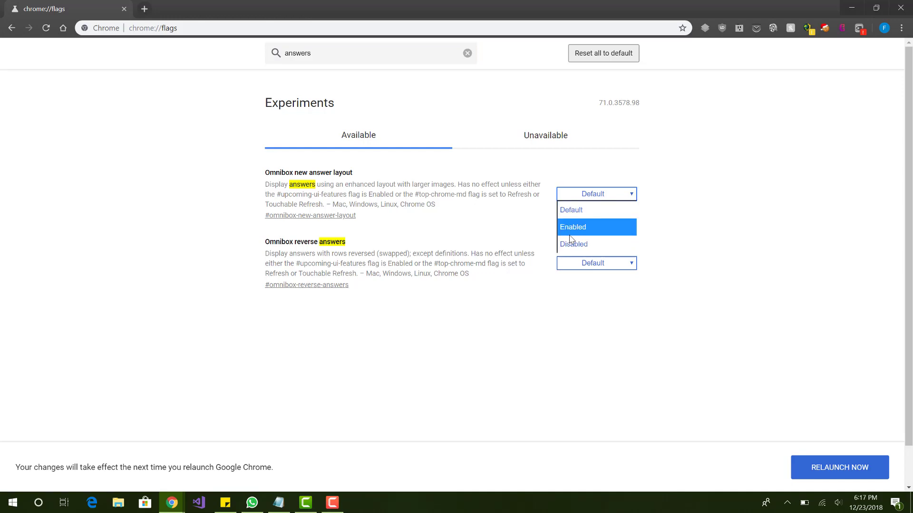
left_click(424, 183)
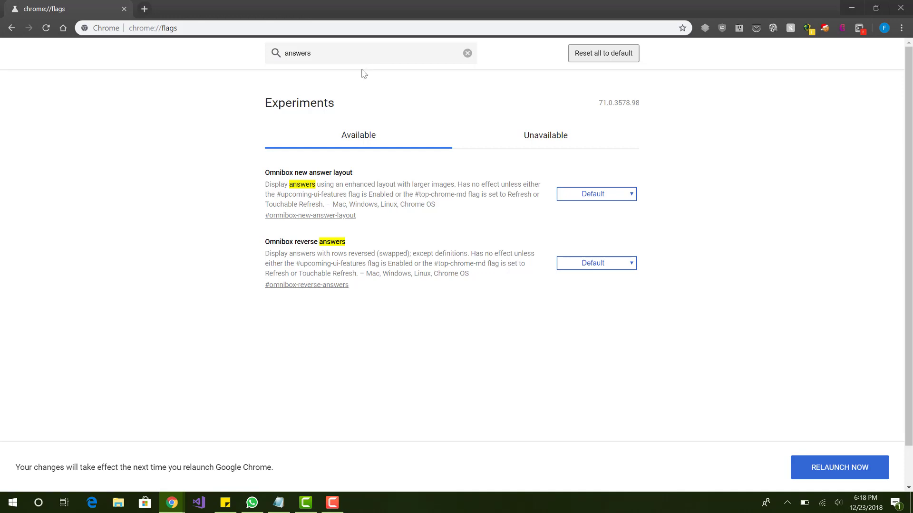
- Search flags for 'raster th' and review Number of raster threads, keeping it at Default
double_click(325, 51)
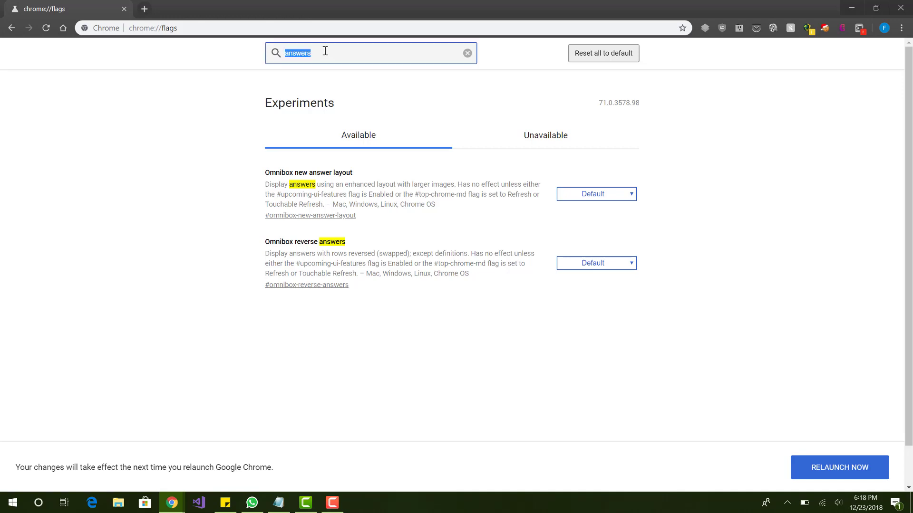
type("raster t")
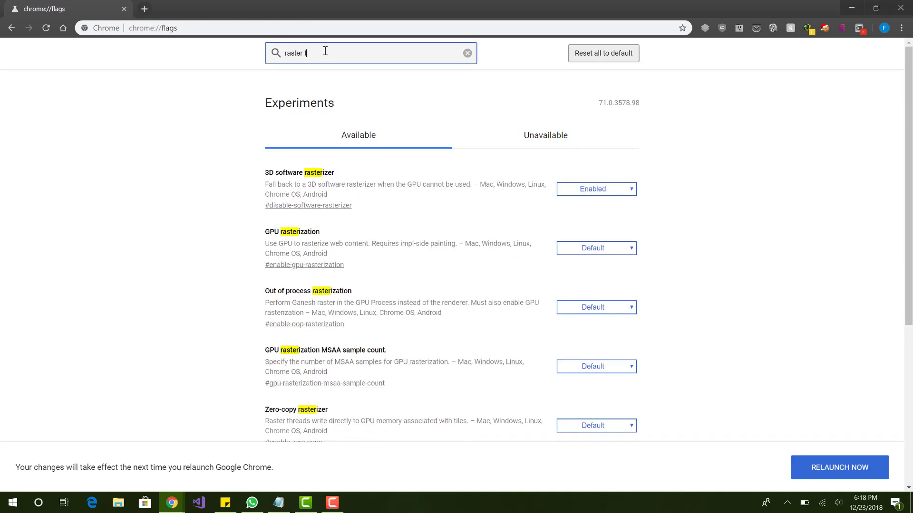
type("h")
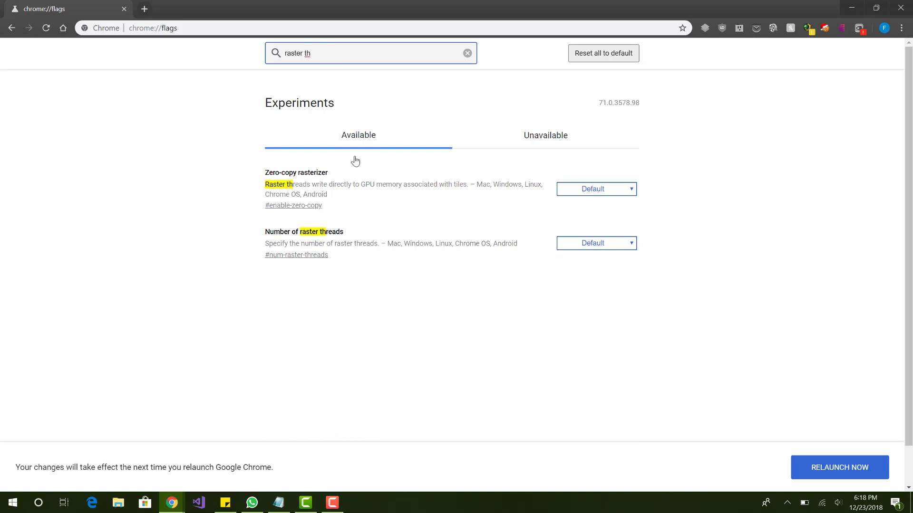
left_click(610, 243)
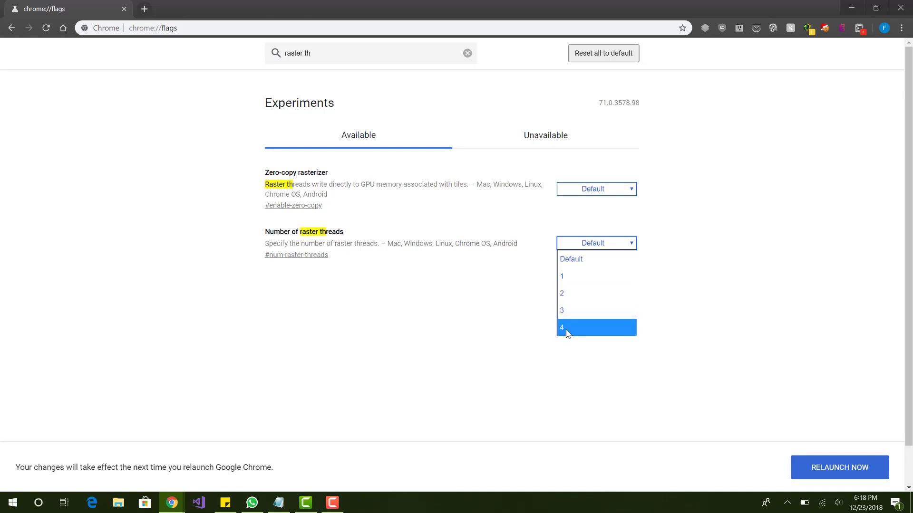
left_click(528, 322)
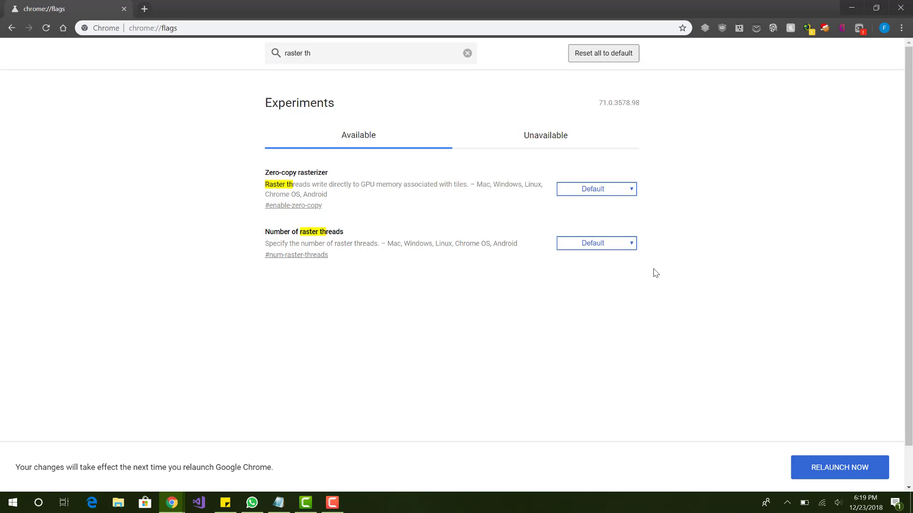
left_click(591, 247)
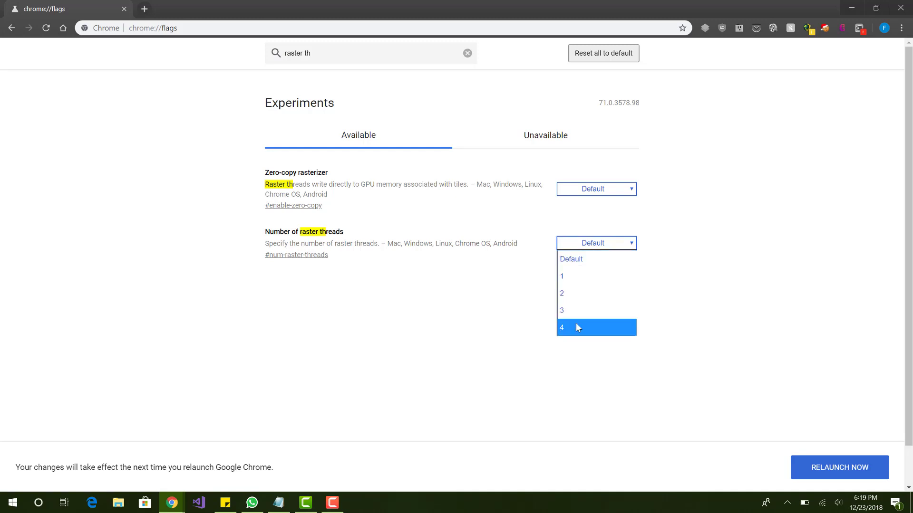
left_click(379, 290)
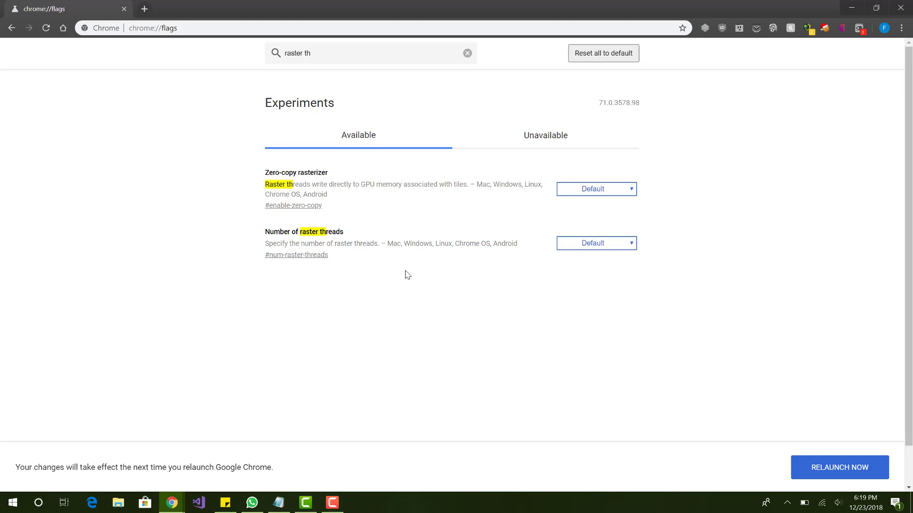
left_click(570, 246)
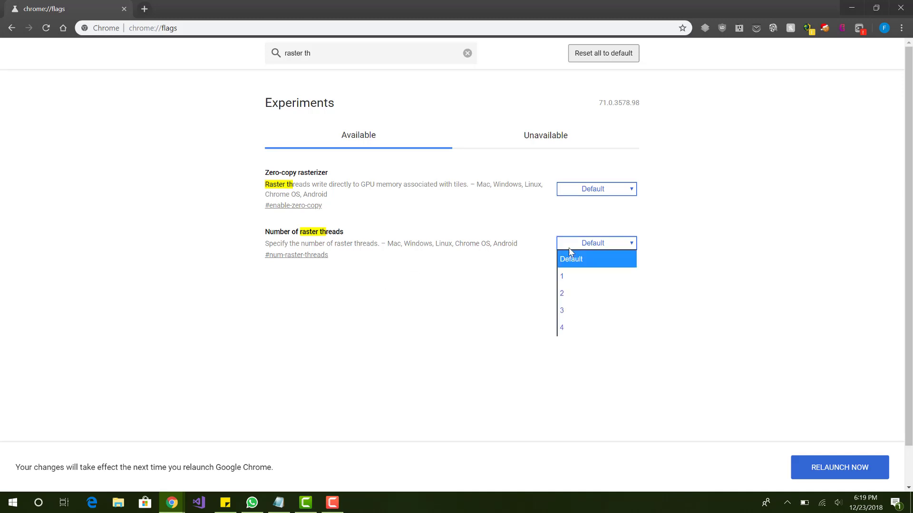
left_click(489, 291)
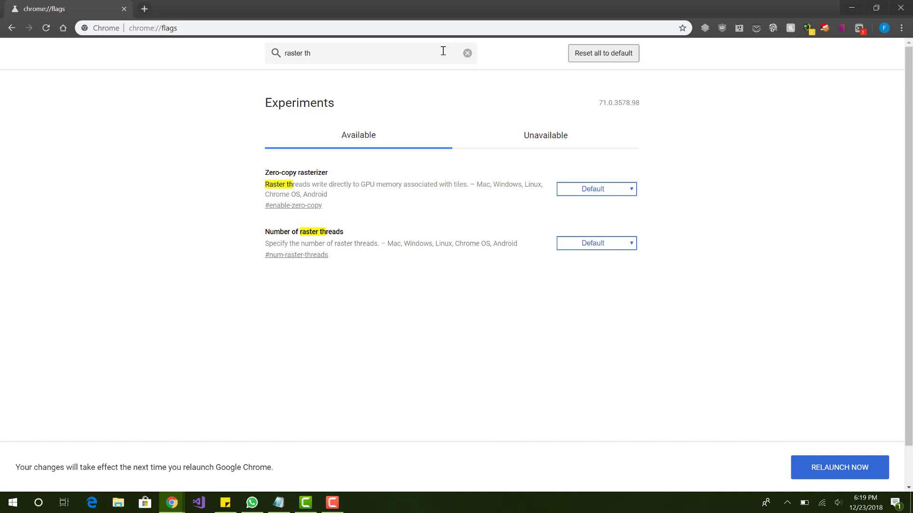
left_click(412, 57)
key("ctrl+a")
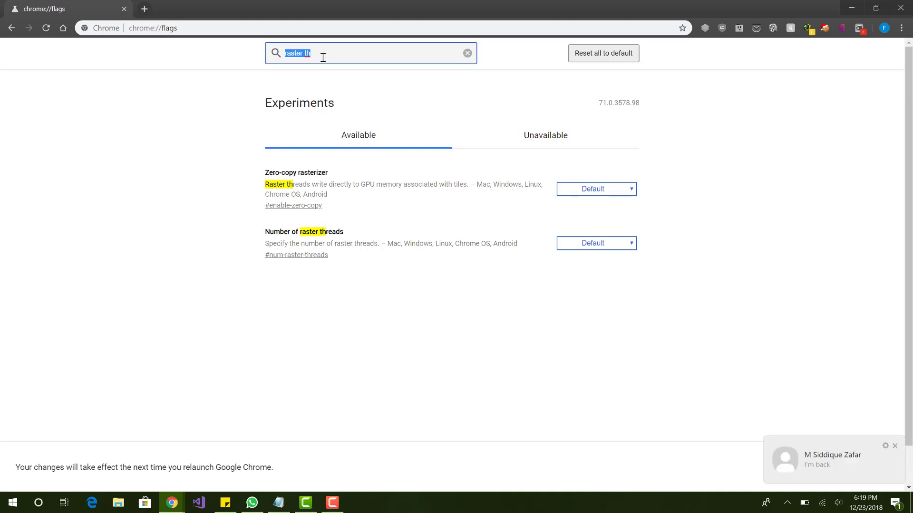
left_click(893, 446)
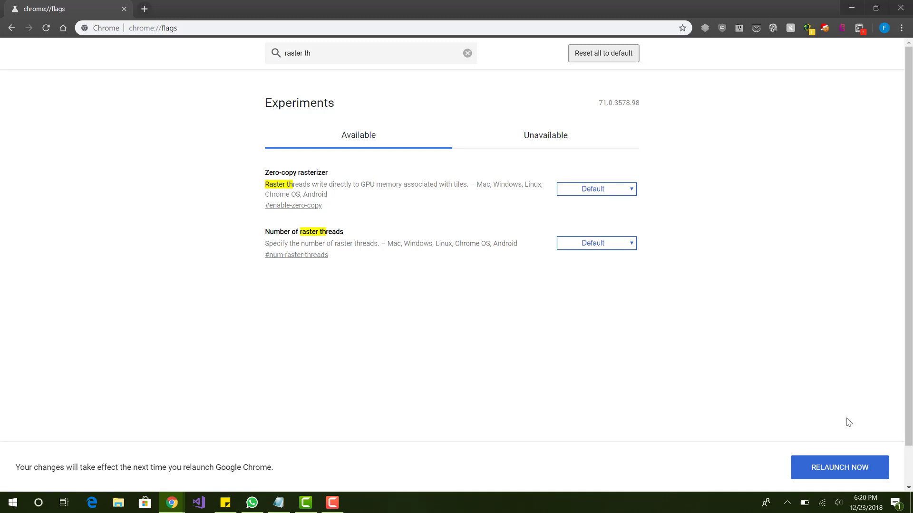
- Replace the flag search with 'tiles' and check that Zero-copy rasterizer stays at Default
left_click(449, 62)
key("ctrl+shift+Left")
key("ctrl+shift+Left")
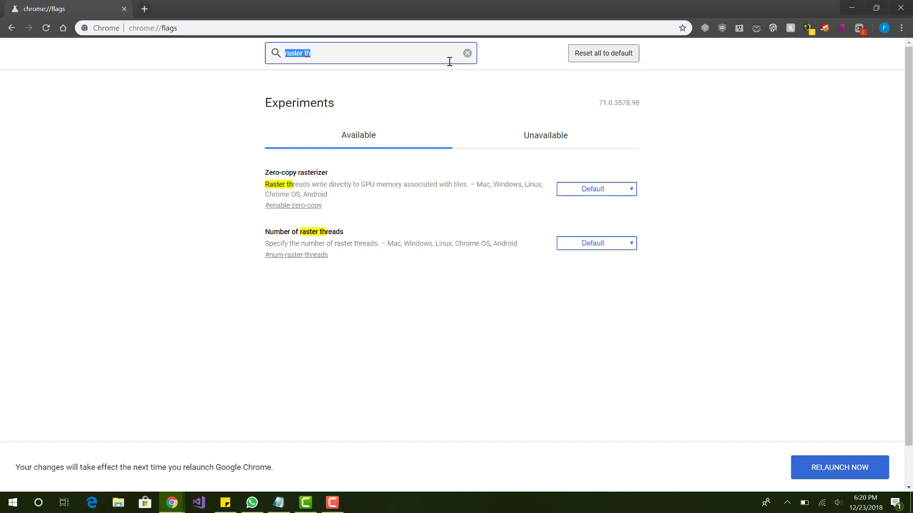
key("BackSpace")
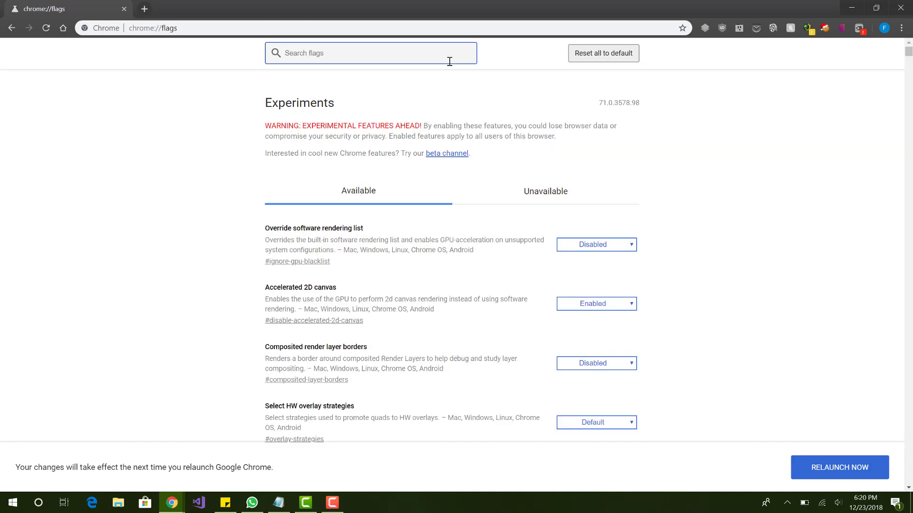
type("maxi")
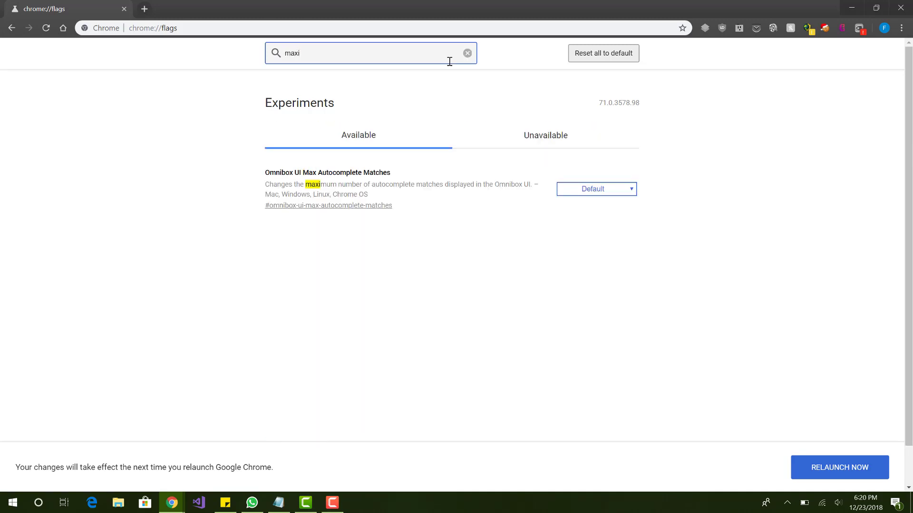
type("m")
key("ctrl+a")
type("te")
key("BackSpace")
type("iles")
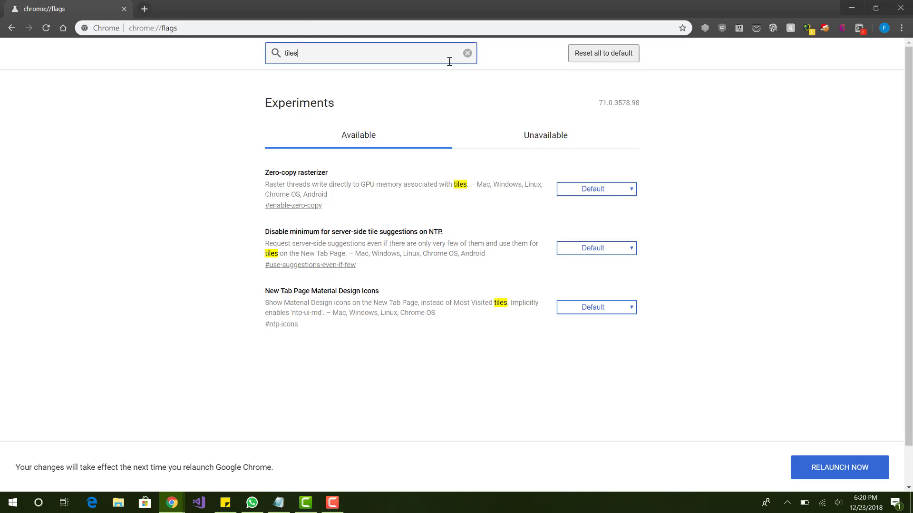
left_click(633, 189)
left_click(633, 188)
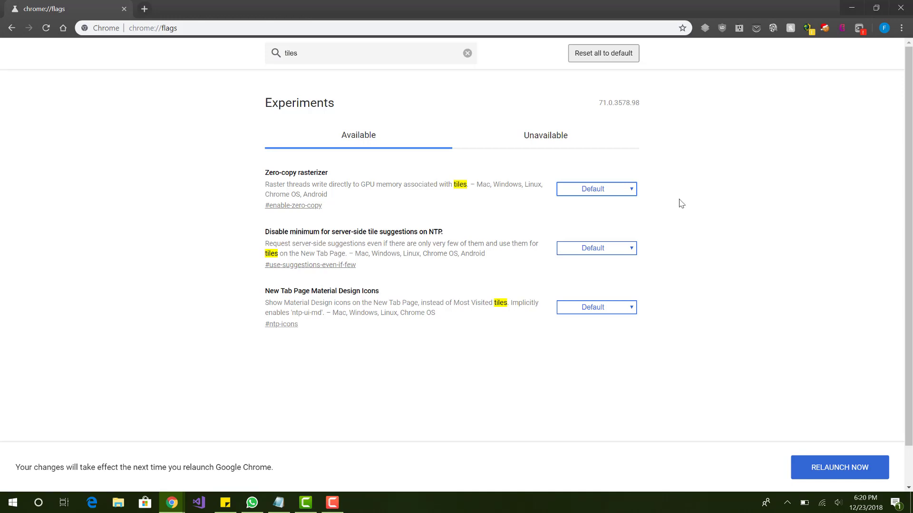
scroll(681, 204, "down", 1)
scroll(681, 203, "up", 1)
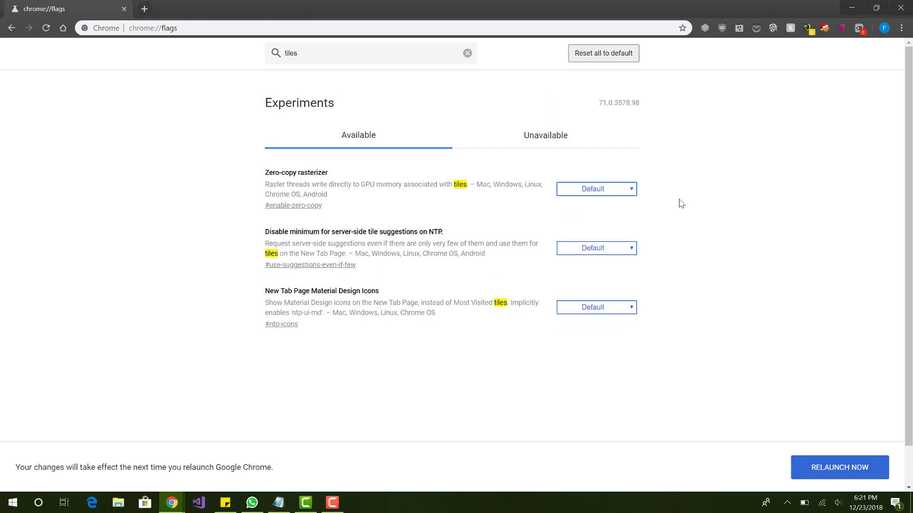